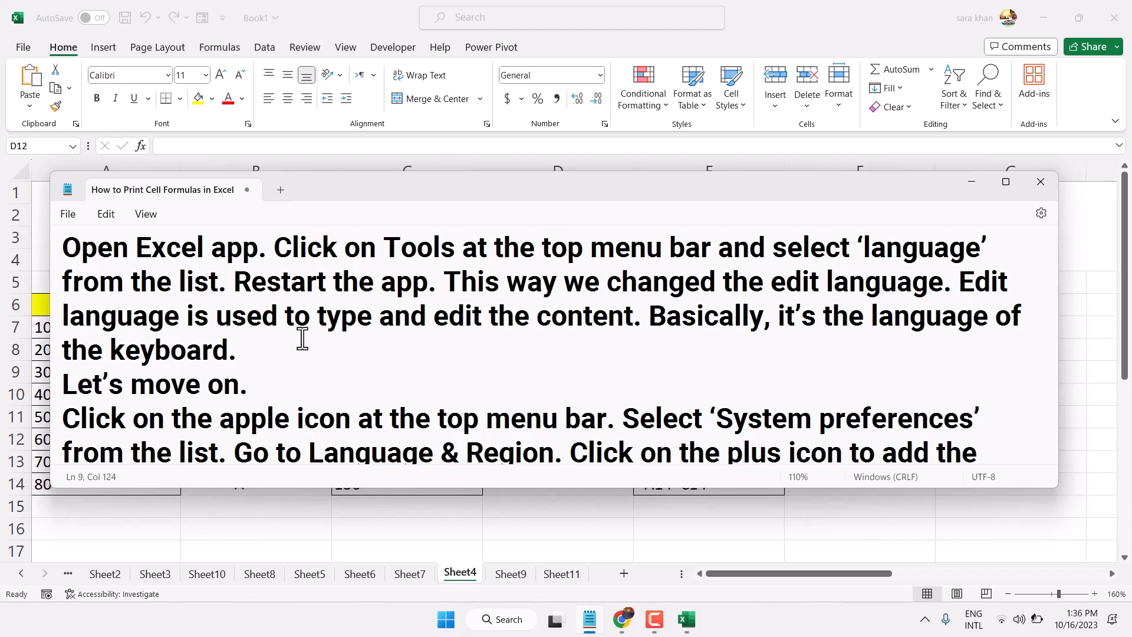
pyautogui.scroll(-3, 304, 349)
pyautogui.scroll(-1, 303, 341)
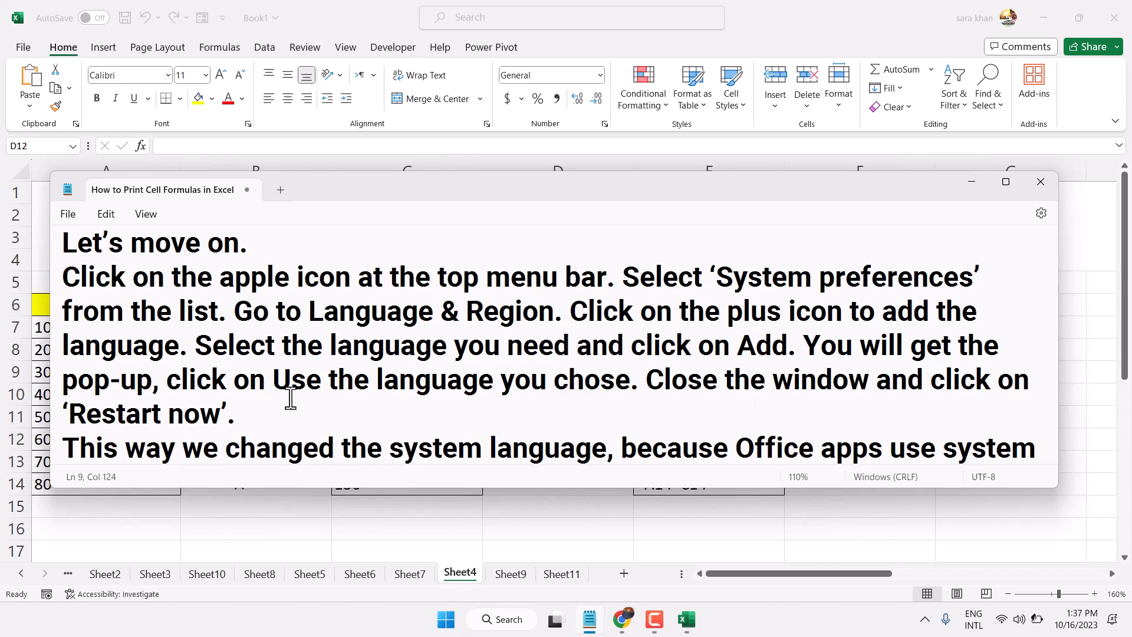
pyautogui.scroll(-2, 339, 379)
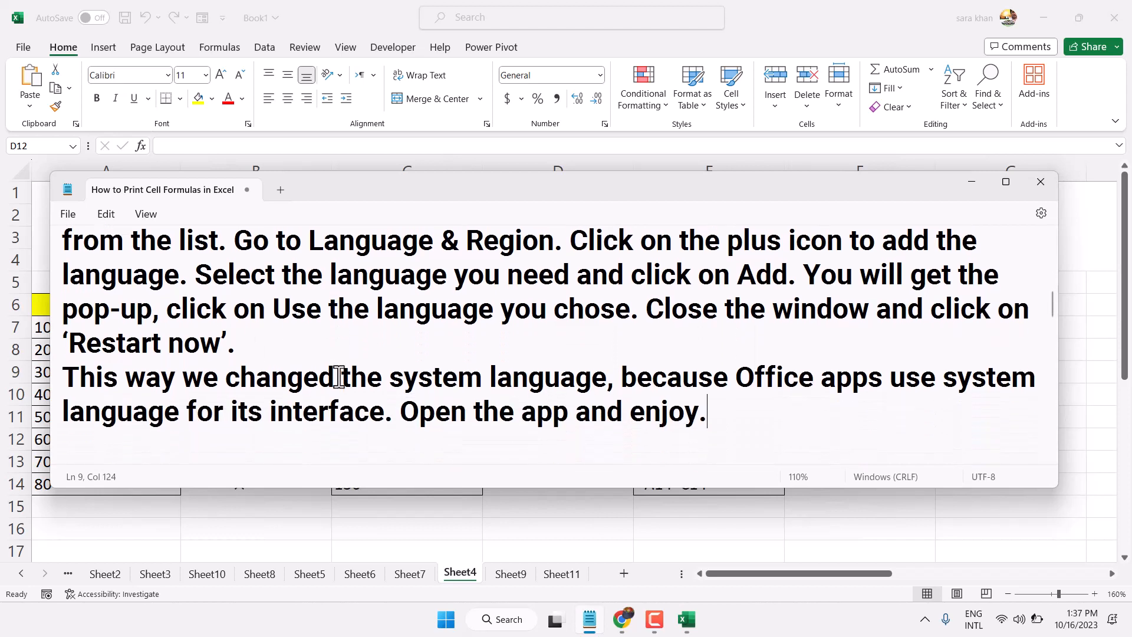